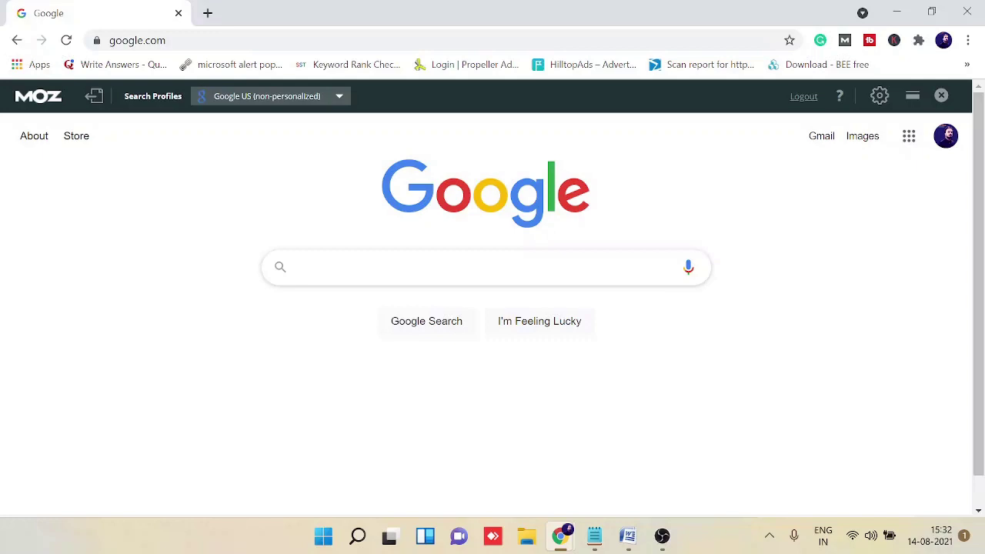
Reach the Chrome Web Store through Google and search it for 'block site'.
{"action": "left_click", "coordinate": [396, 266]}
{"action": "type", "text": "chro"}
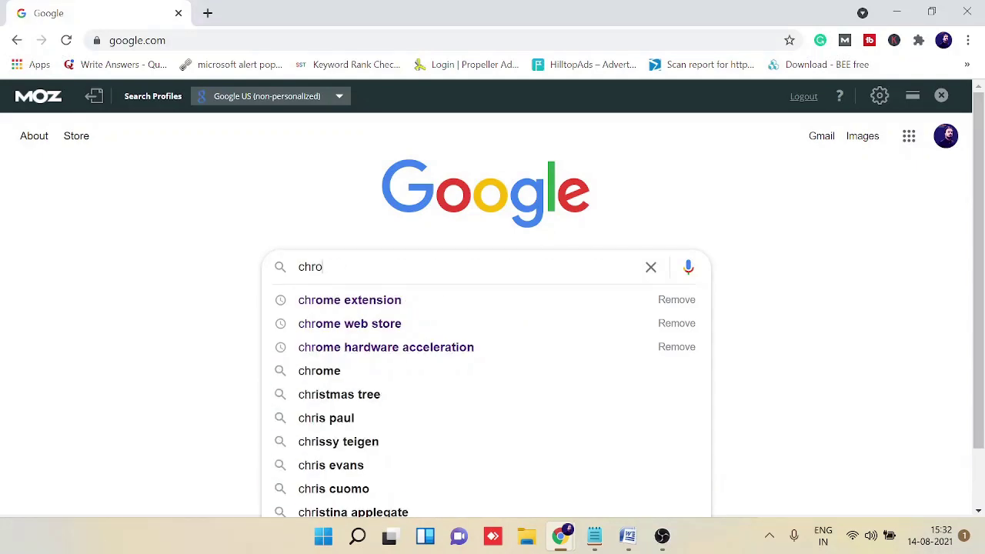
{"action": "type", "text": "me web store"}
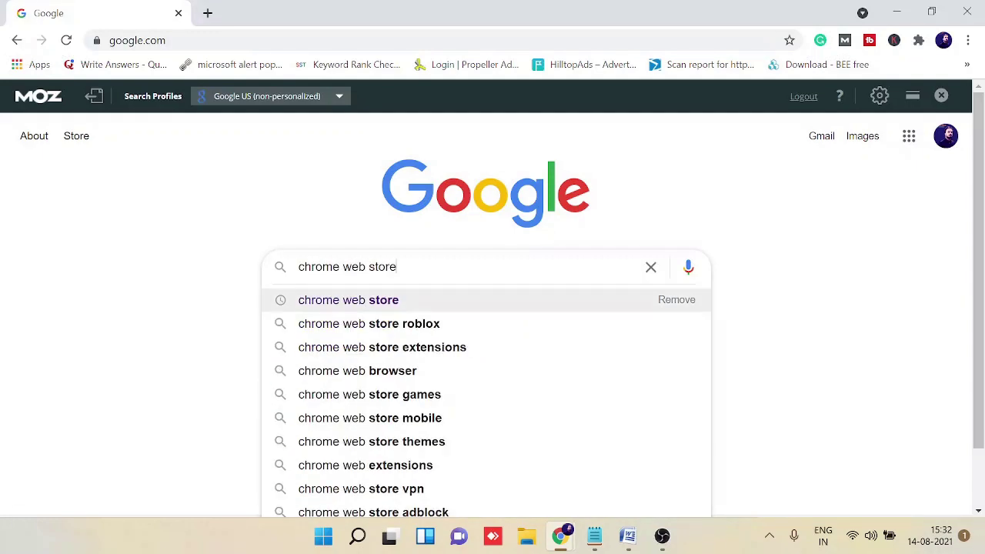
{"action": "key", "text": "Return"}
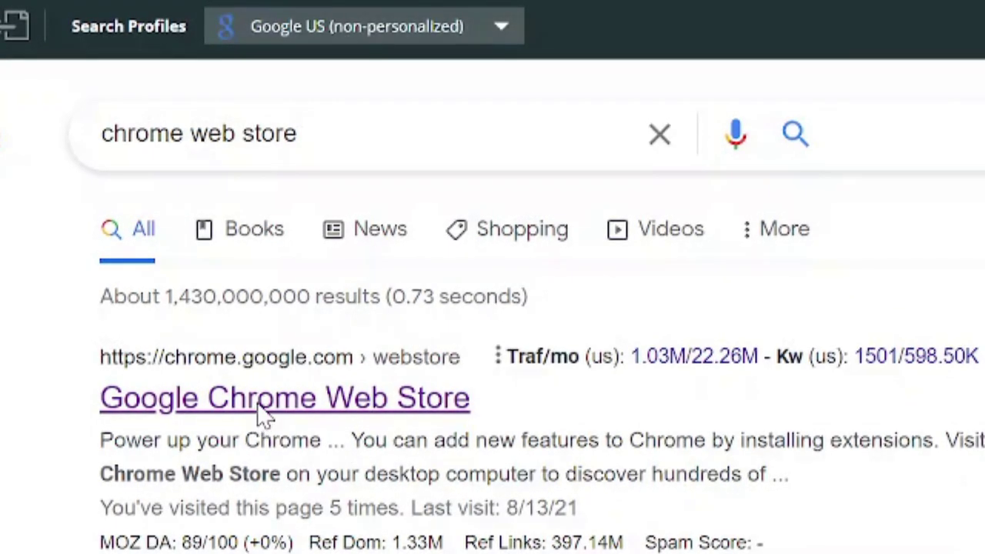
{"action": "left_click", "coordinate": [260, 415]}
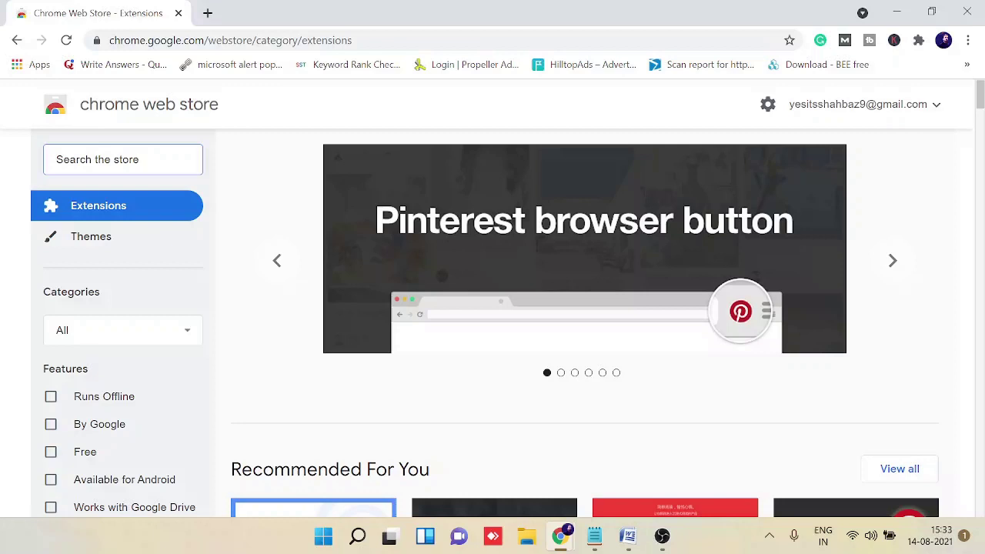
{"action": "type", "text": "block site"}
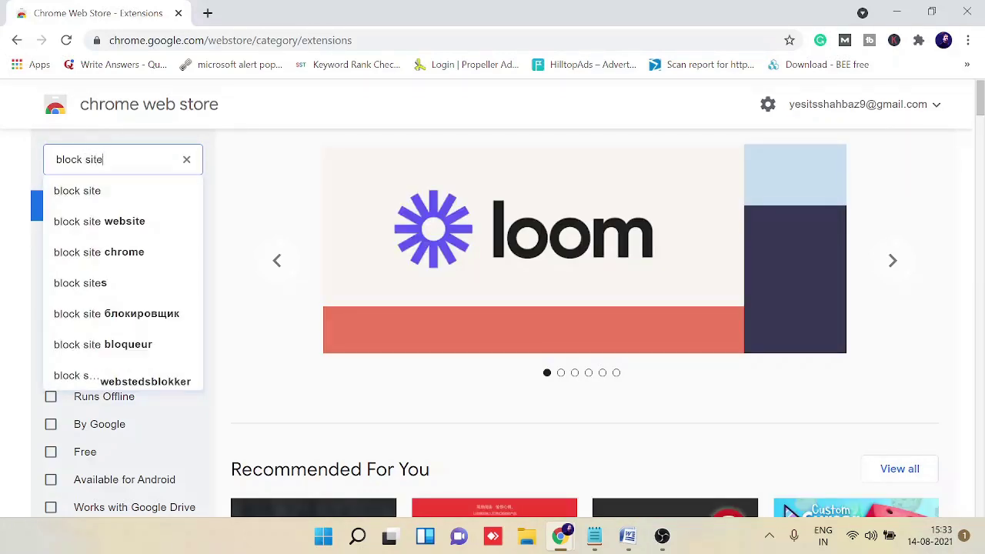
{"action": "key", "text": "Return"}
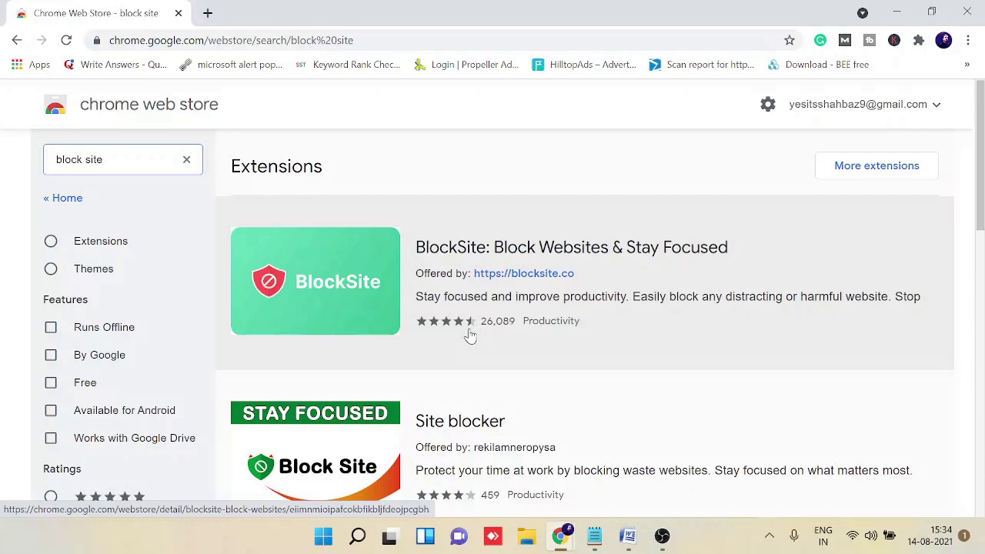
{"action": "mouse_move", "coordinate": [441, 321]}
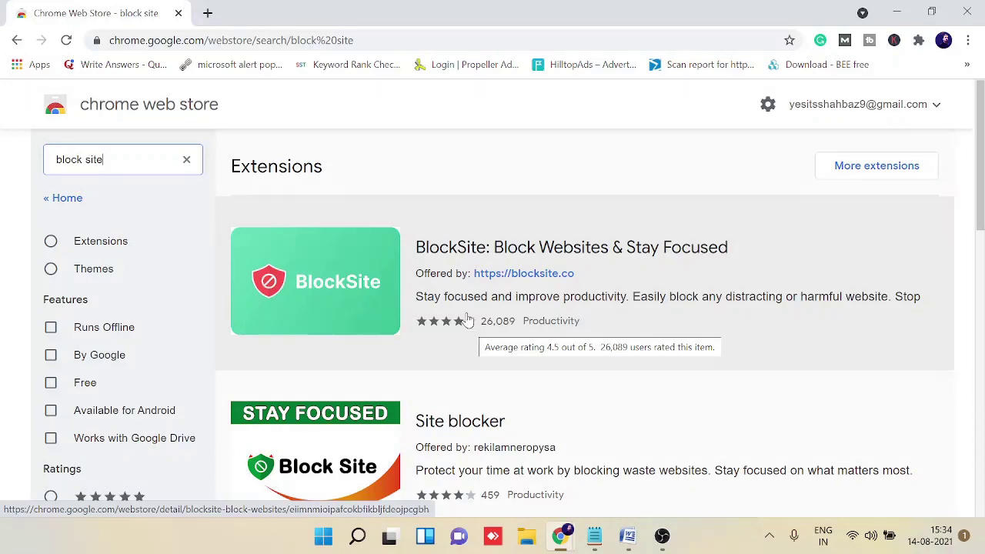
Add the BlockSite extension to Chrome from its store page and close the welcome tab.
{"action": "left_click", "coordinate": [456, 256]}
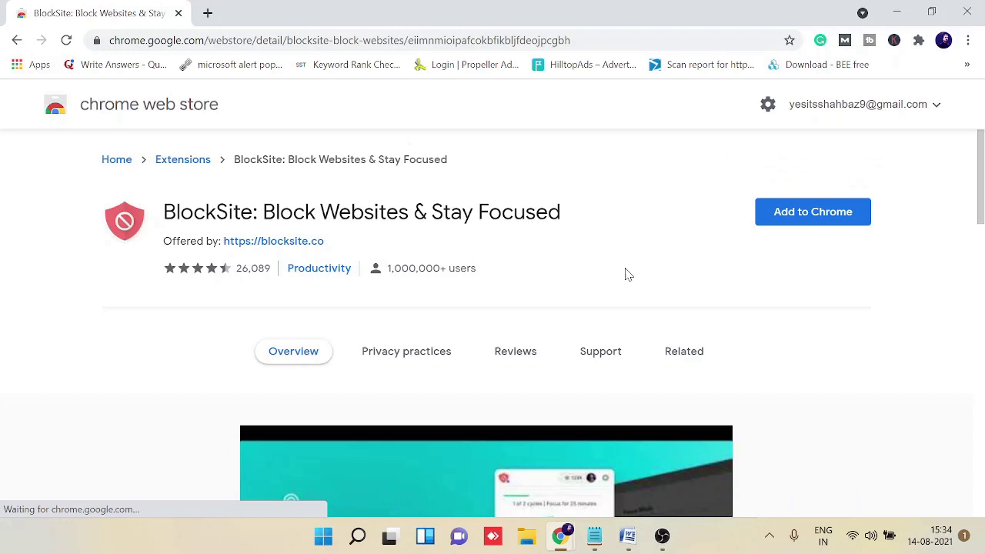
{"action": "left_click", "coordinate": [788, 220]}
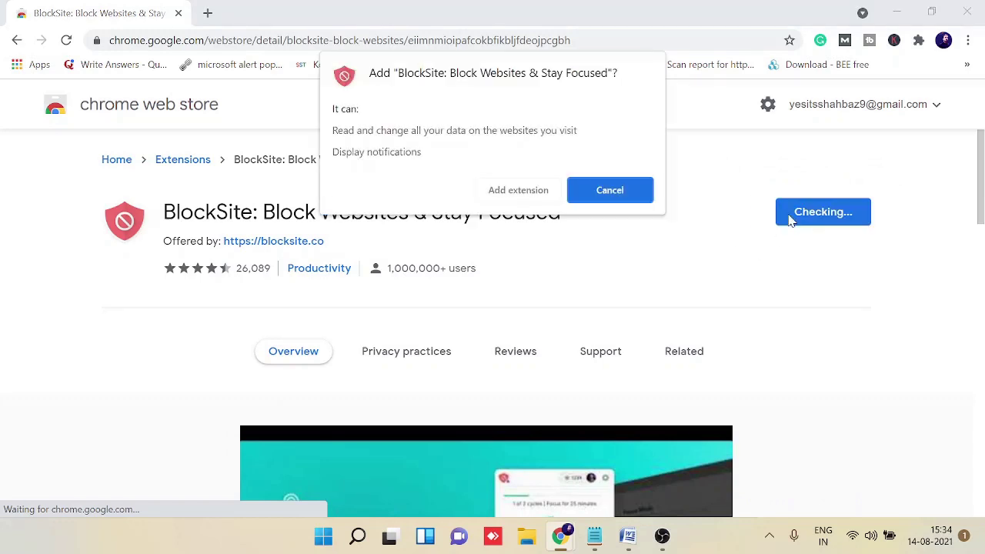
{"action": "left_click", "coordinate": [496, 194]}
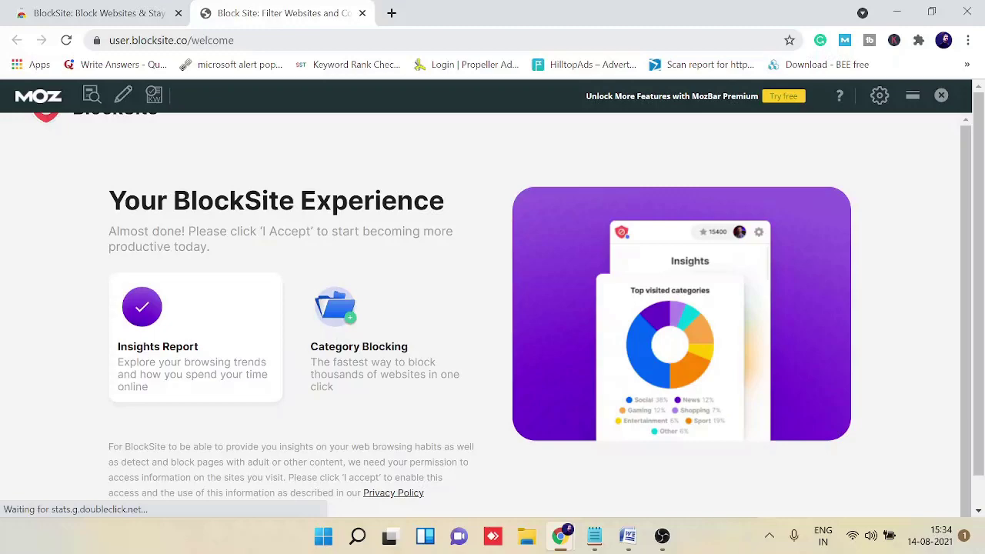
{"action": "left_click", "coordinate": [363, 14]}
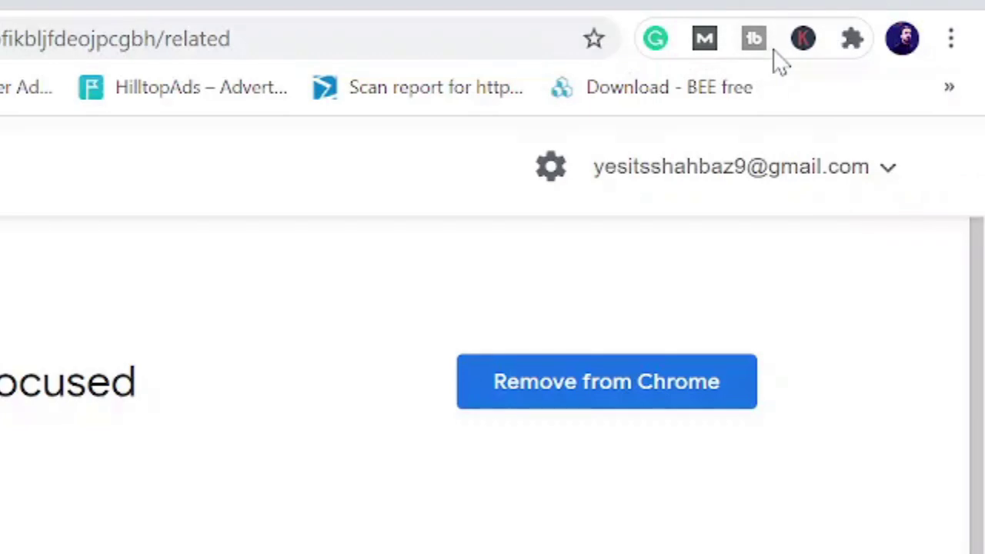
Pin BlockSite from the Extensions menu to the toolbar and open a new tab.
{"action": "left_click", "coordinate": [856, 41]}
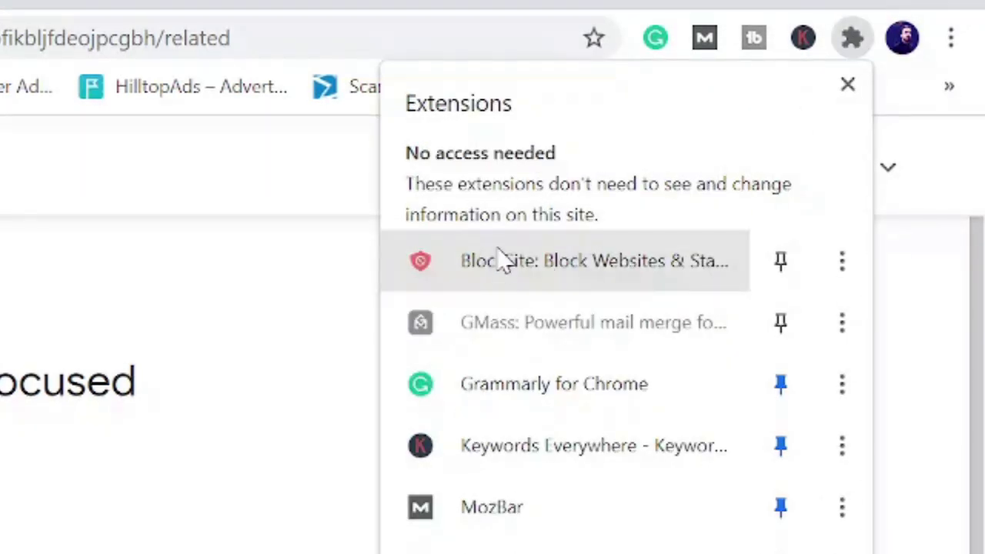
{"action": "left_click", "coordinate": [785, 268]}
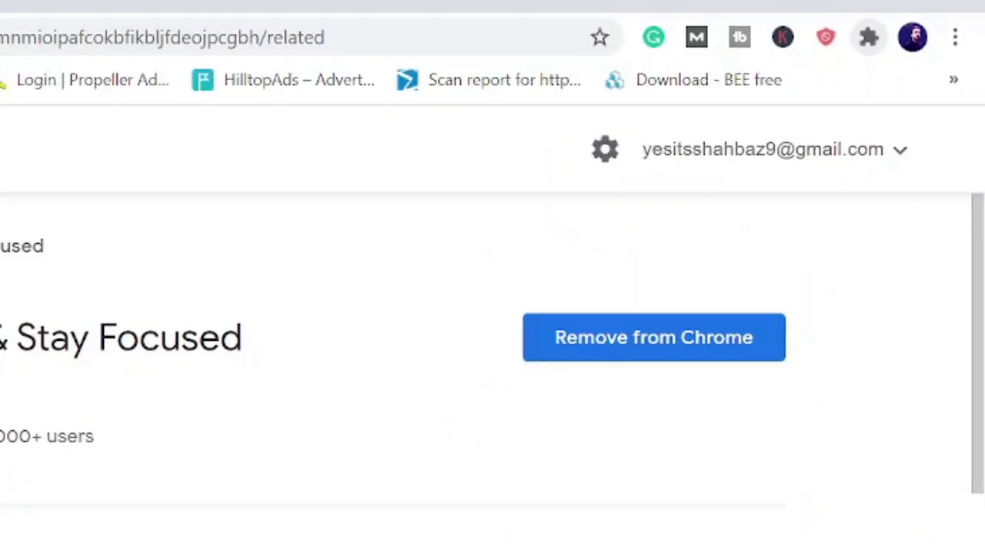
{"action": "key", "text": "ctrl+t"}
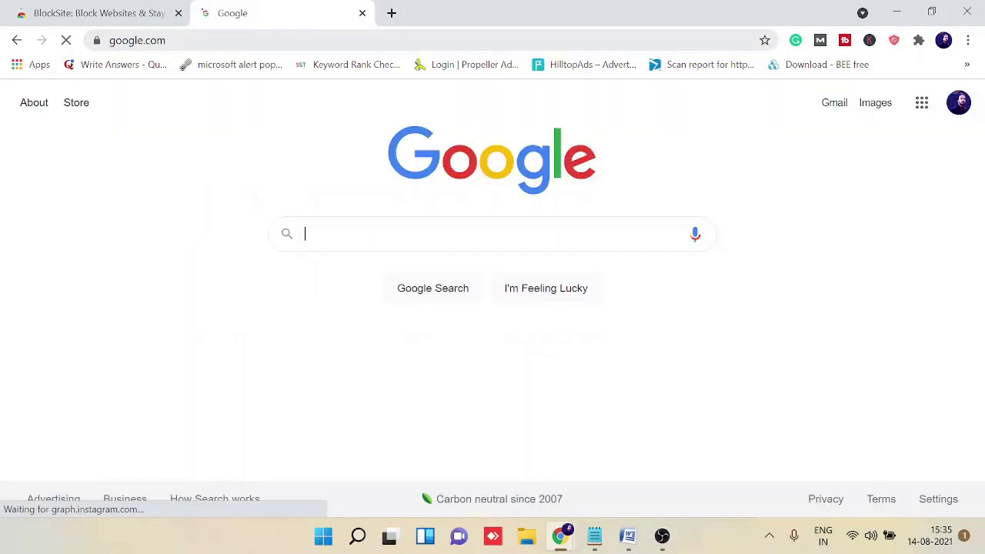
Search Google for 'online dating', load the Pew Research article, and show BlockSite's popup.
{"action": "type", "text": "online dati"}
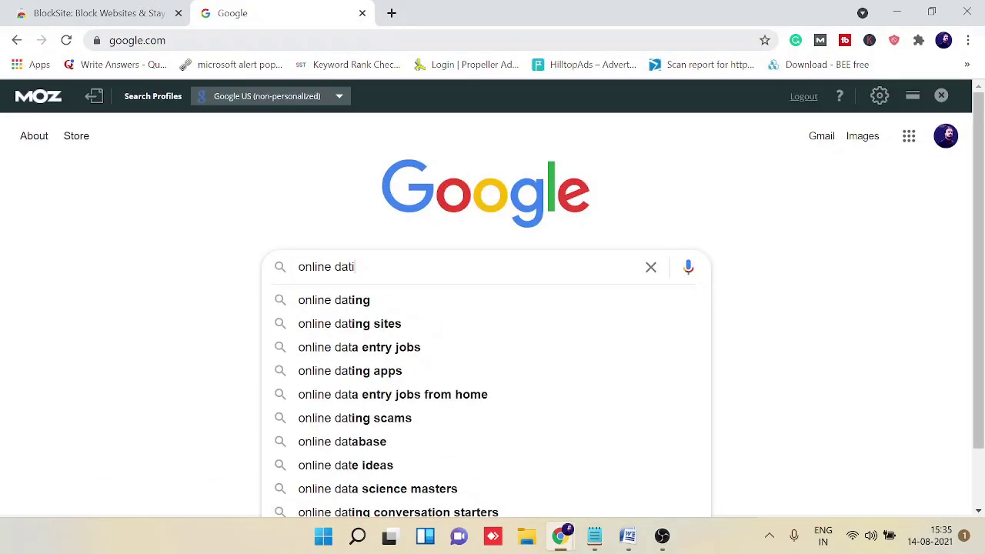
{"action": "type", "text": "ng"}
{"action": "key", "text": "Return"}
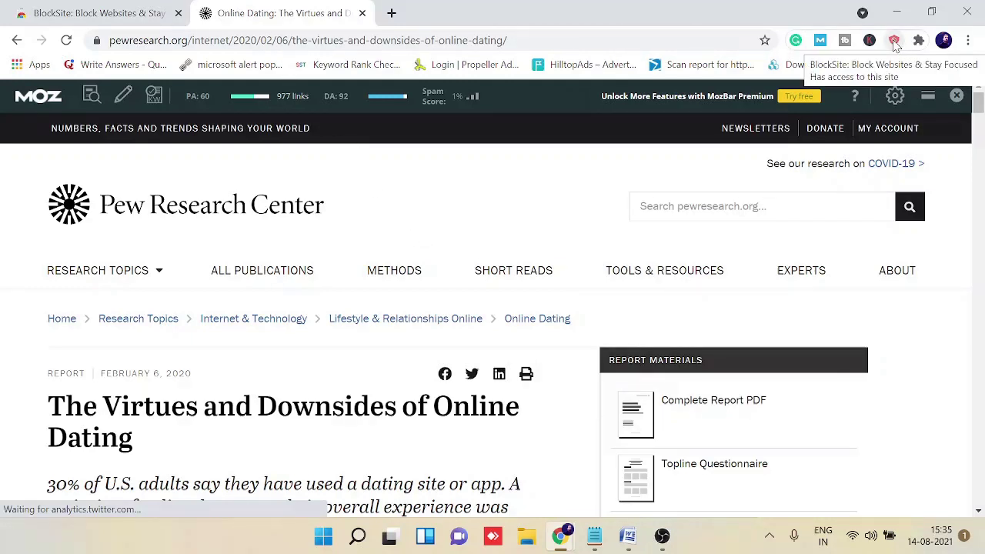
{"action": "left_click", "coordinate": [894, 40]}
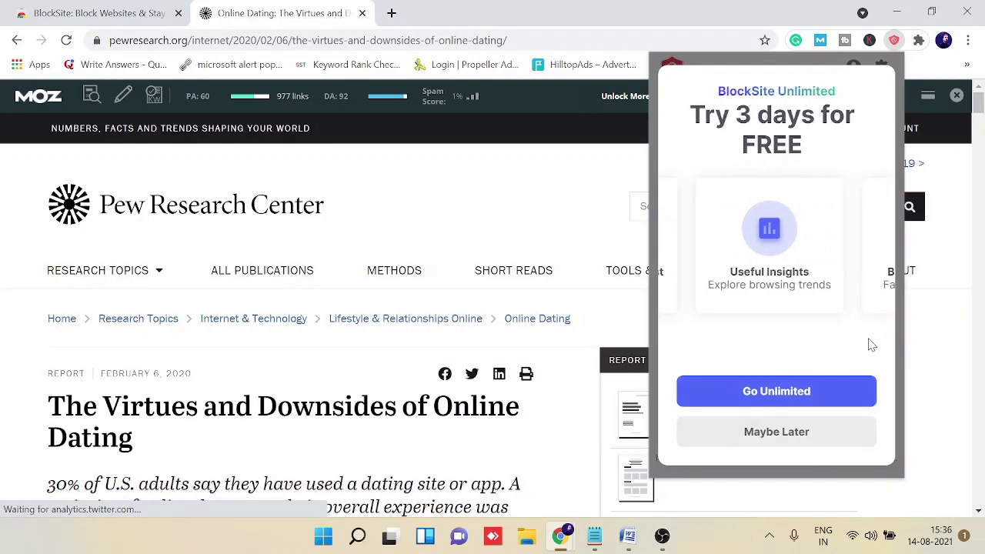
Decline the BlockSite Unlimited trial, close the purchase tab, and block pewresearch.org.
{"action": "left_click", "coordinate": [790, 437]}
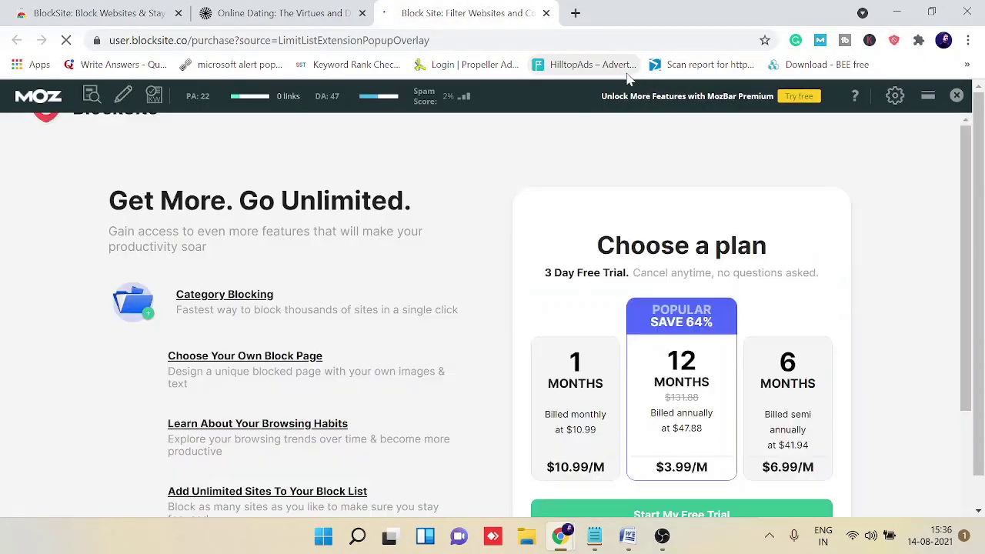
{"action": "scroll", "coordinate": [650, 322], "scroll_direction": "down", "scroll_amount": 2}
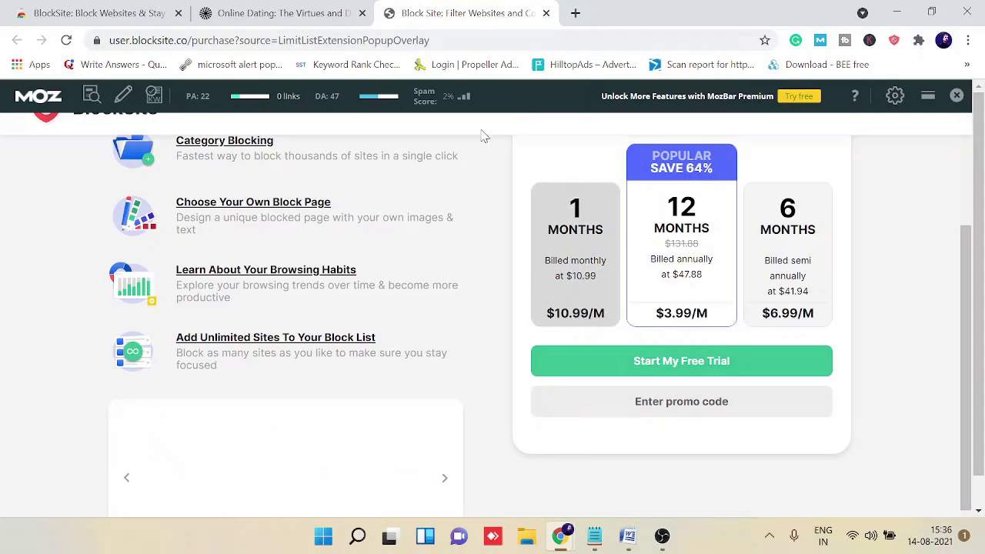
{"action": "left_click", "coordinate": [544, 13]}
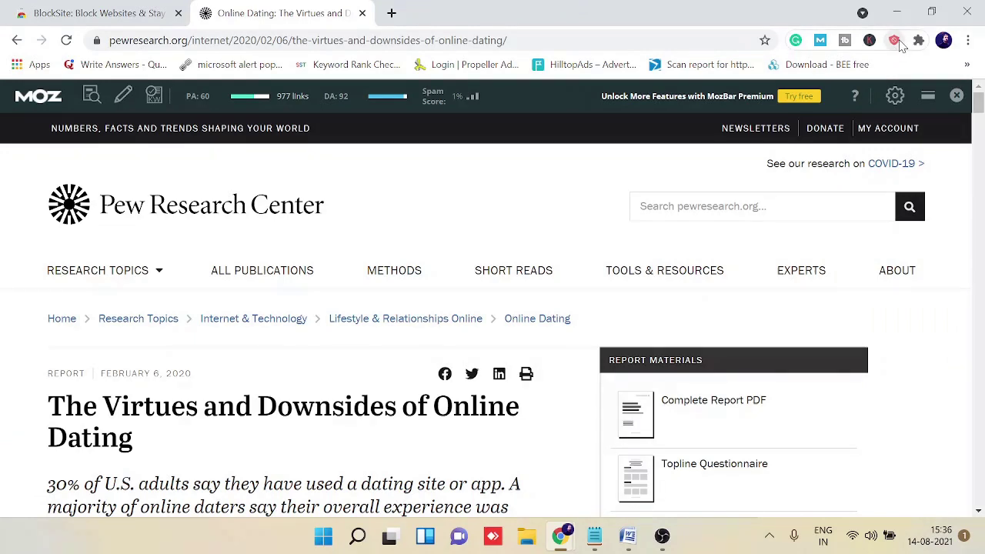
{"action": "left_click", "coordinate": [894, 41]}
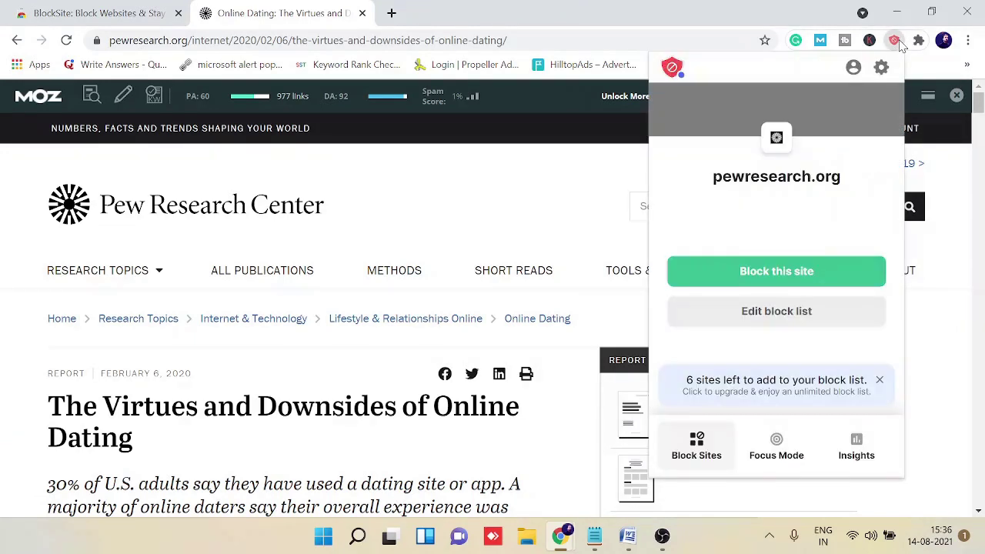
{"action": "left_click", "coordinate": [772, 281]}
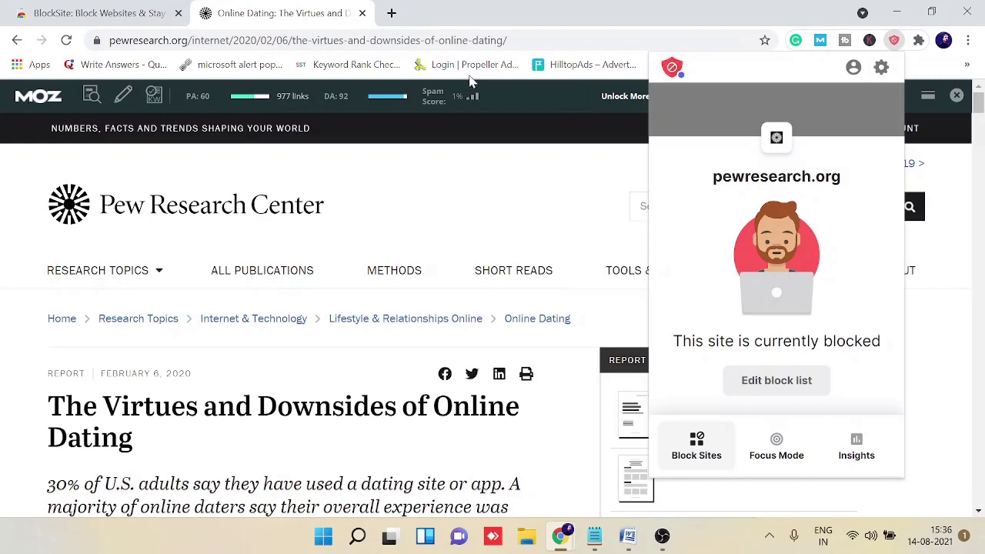
{"action": "double_click", "coordinate": [514, 40]}
Reload the Pew article to show the blocked page, then open BlockSite's gear settings.
{"action": "key", "text": "ctrl+a"}
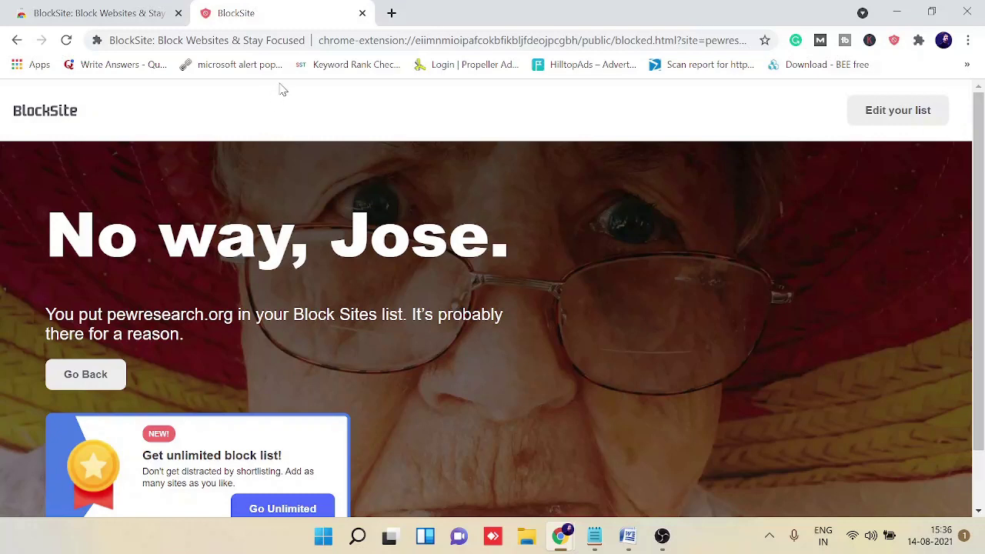
{"action": "double_click", "coordinate": [465, 40]}
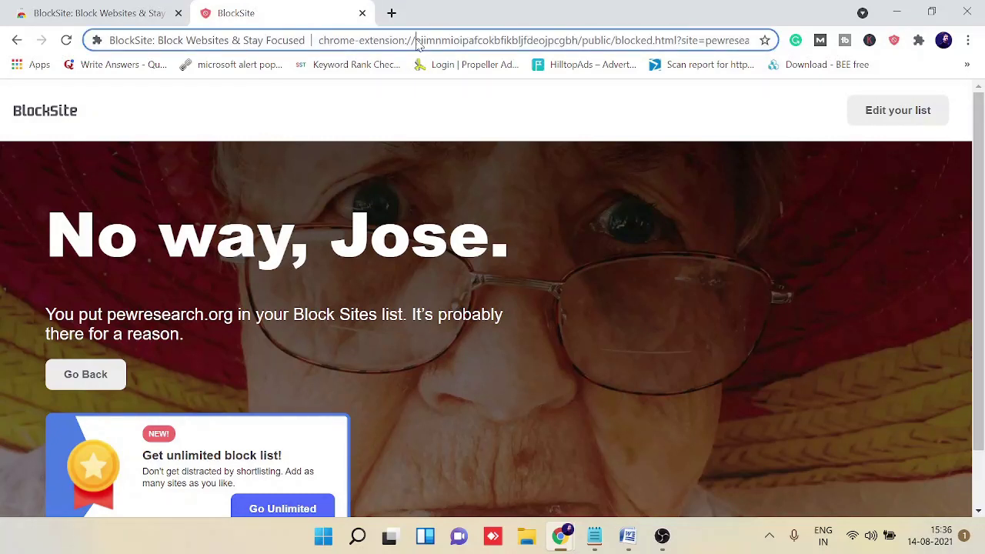
{"action": "left_click", "coordinate": [894, 42]}
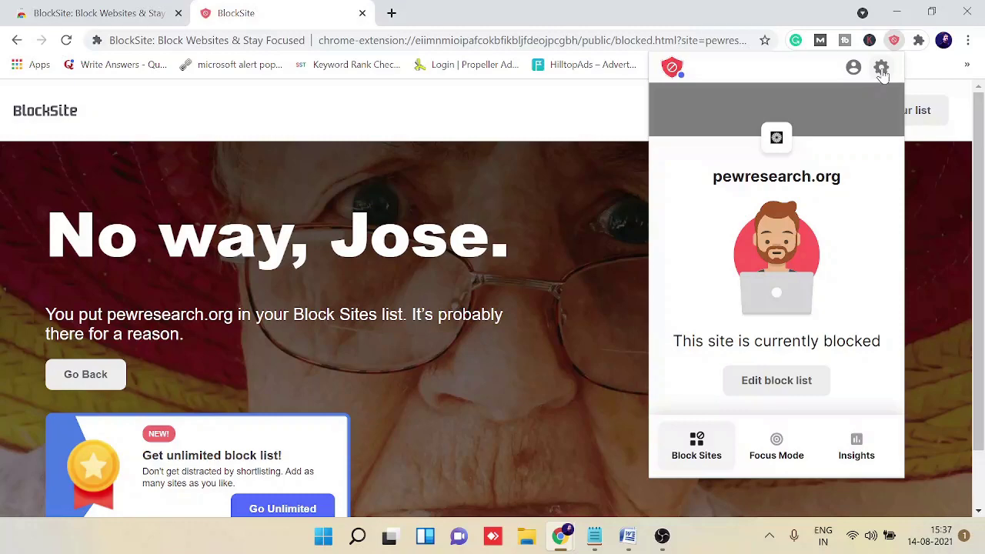
{"action": "left_click", "coordinate": [882, 69]}
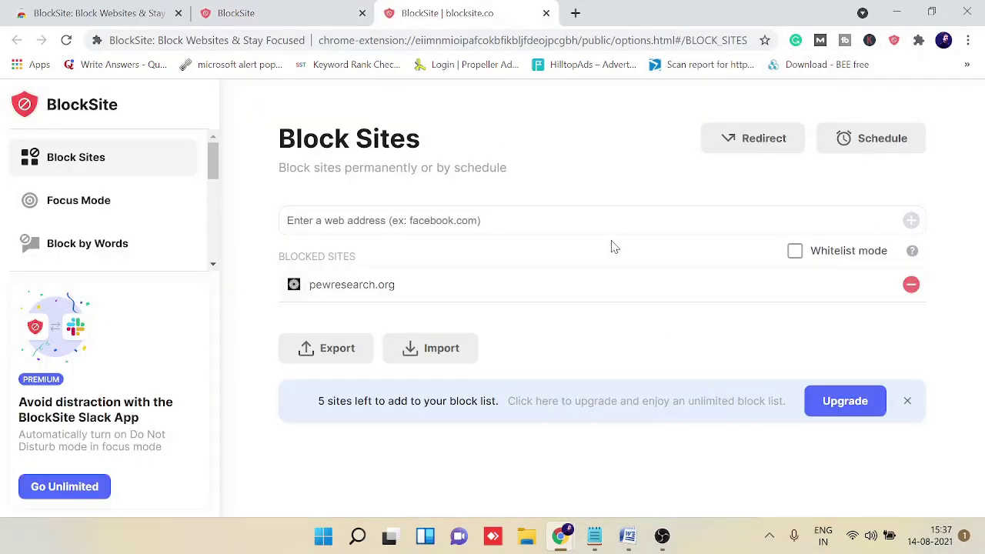
{"action": "left_click", "coordinate": [396, 212]}
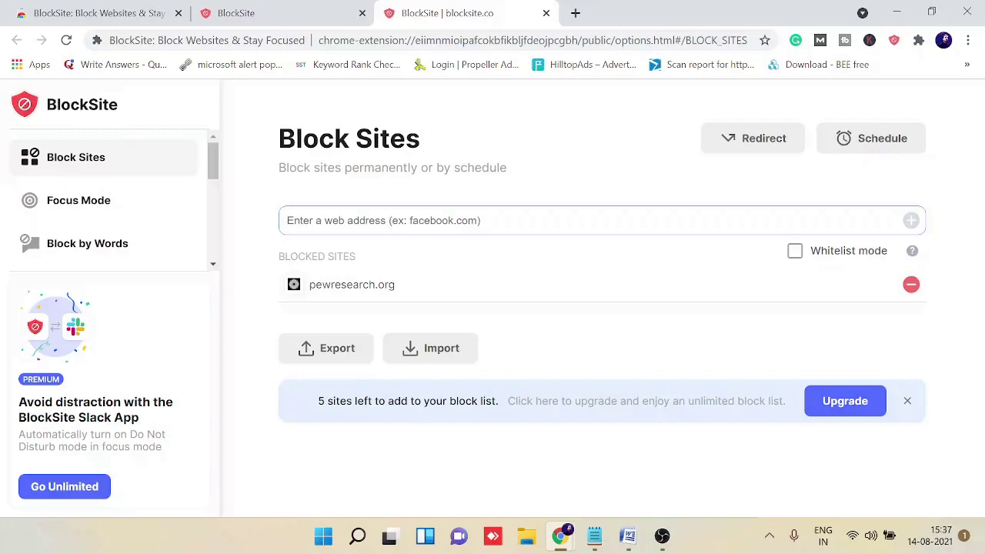
Open BlockSite's Block by Words page and select its word entry field.
{"action": "left_click", "coordinate": [116, 245]}
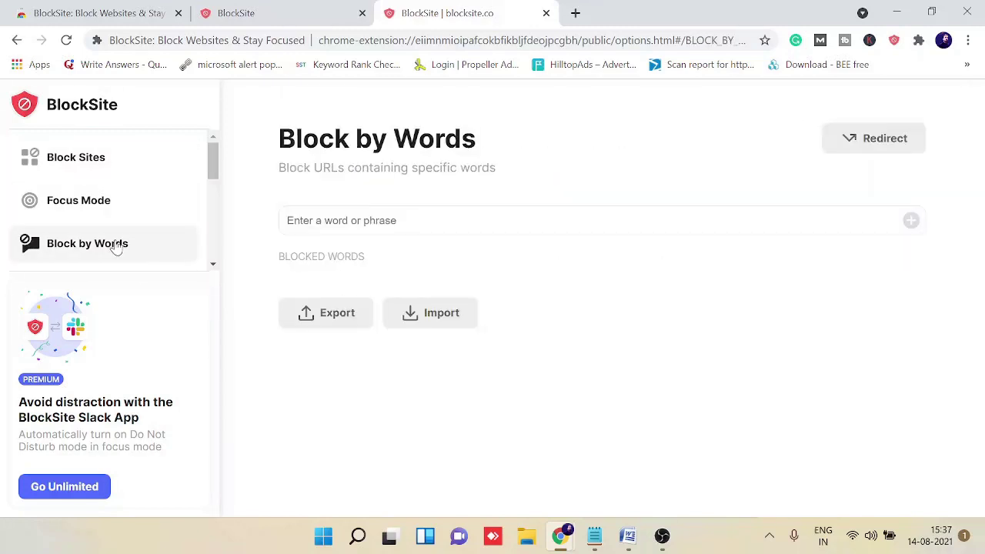
{"action": "left_click", "coordinate": [331, 221]}
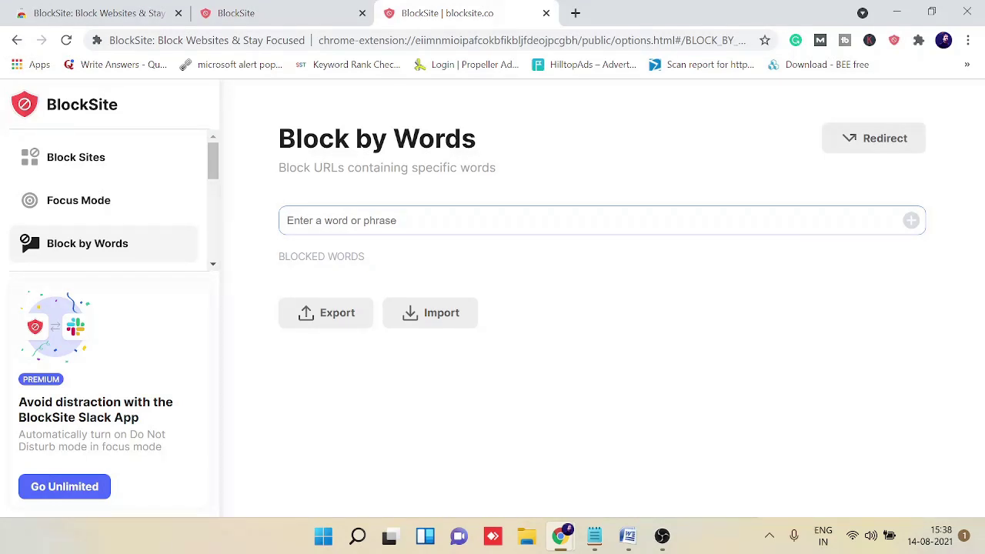
Open BlockSite's Categories page and scroll through the categories, with only Adult enabled.
{"action": "left_click_drag", "start_coordinate": [214, 169], "coordinate": [218, 205]}
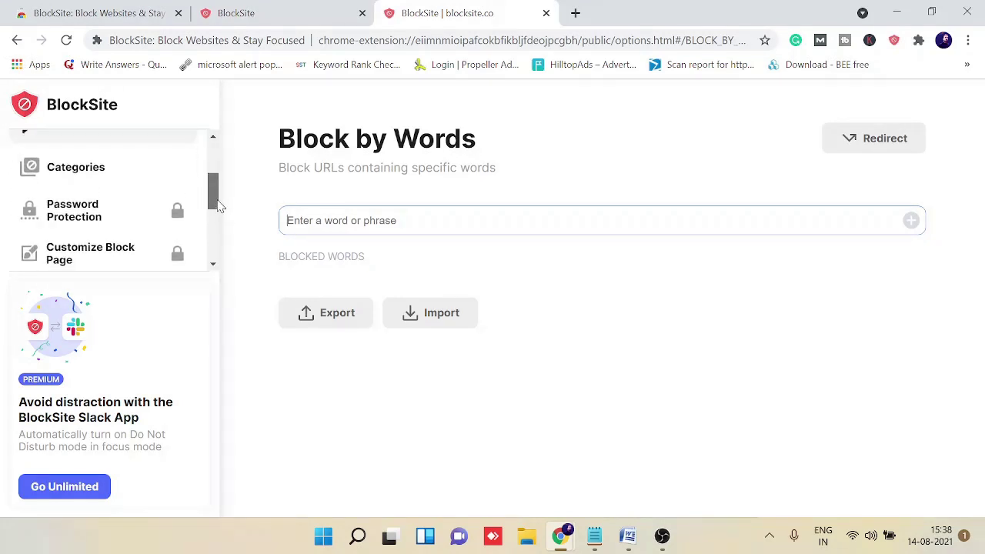
{"action": "left_click", "coordinate": [117, 181]}
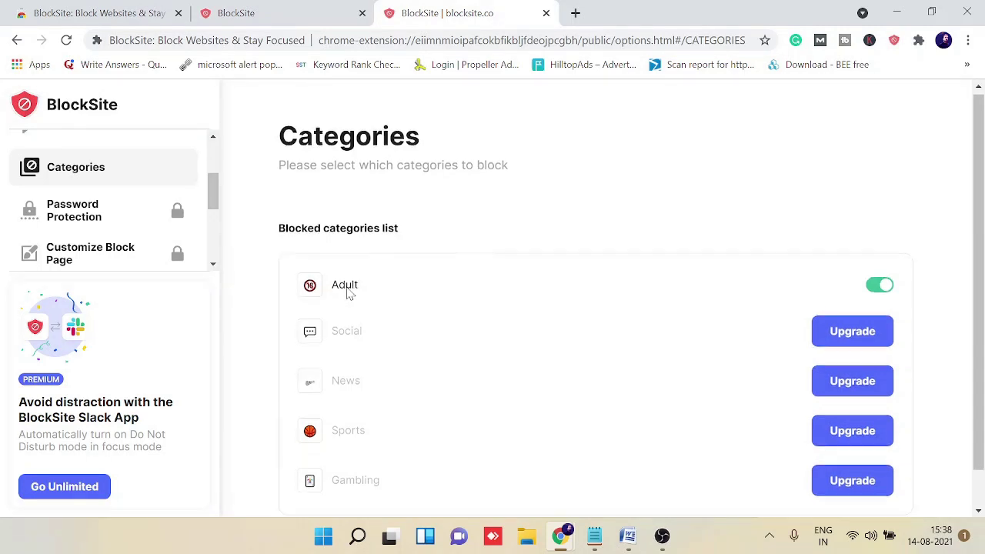
{"action": "scroll", "coordinate": [346, 292], "scroll_direction": "down", "scroll_amount": 1}
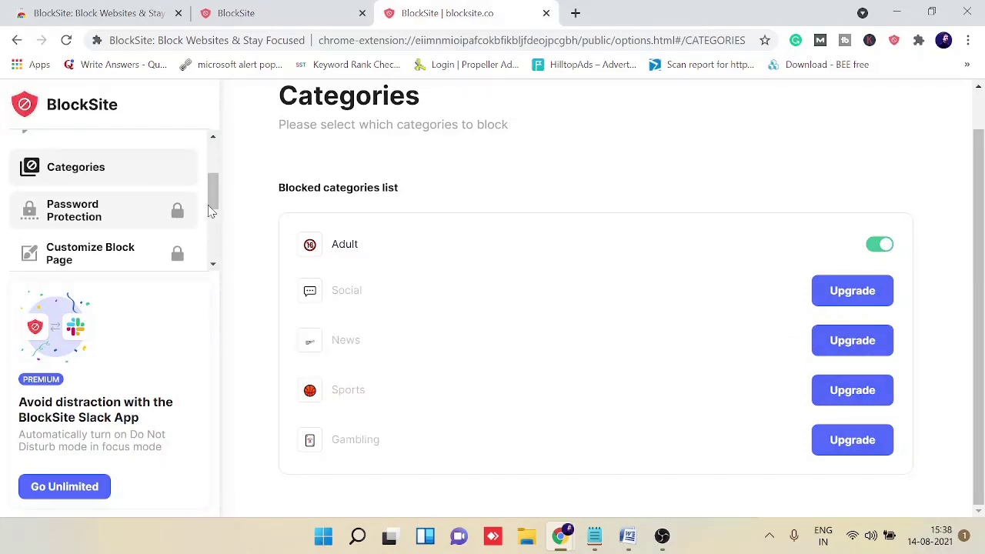
{"action": "scroll", "coordinate": [115, 212], "scroll_direction": "down", "scroll_amount": 1}
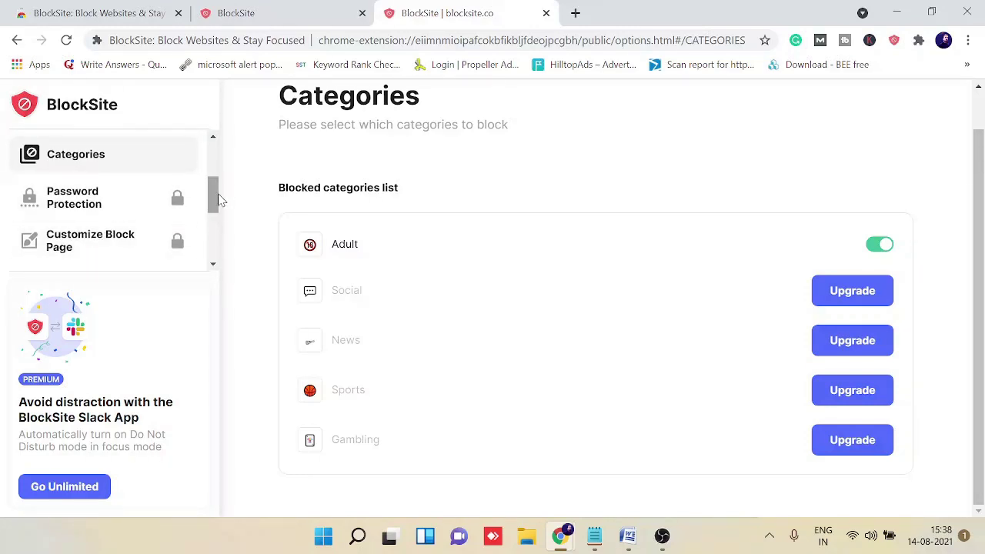
{"action": "scroll", "coordinate": [220, 200], "scroll_direction": "down", "scroll_amount": 2}
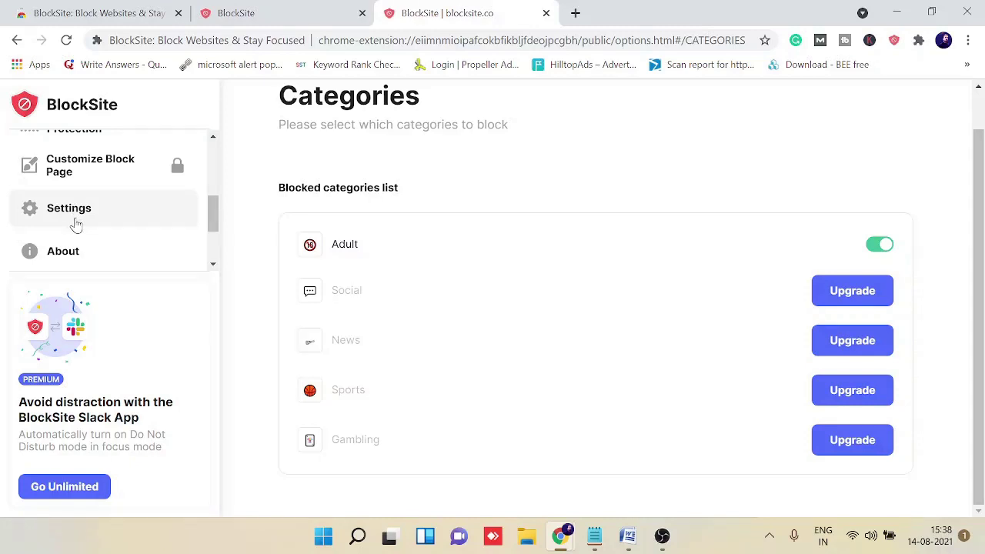
Load chrome://extensions in a new tab to see BlockSite 5.3.1.0 enabled.
{"action": "left_click", "coordinate": [75, 220]}
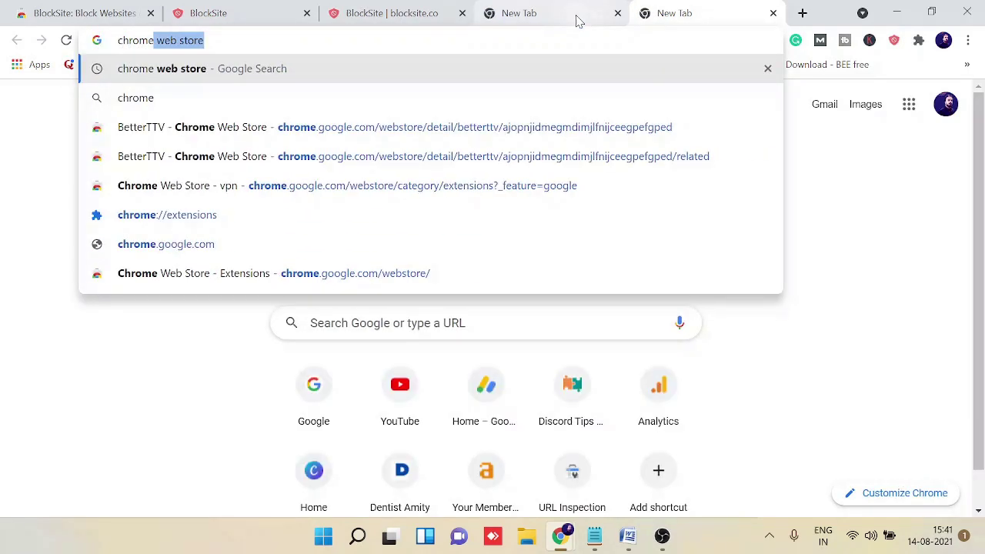
{"action": "type", "text": ":"}
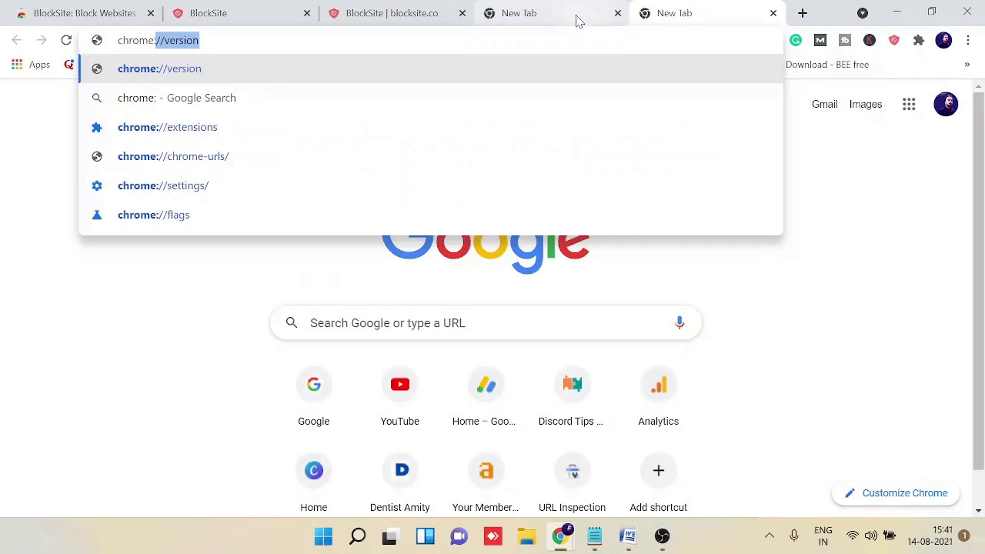
{"action": "key", "text": "Right"}
{"action": "key", "text": "BackSpace"}
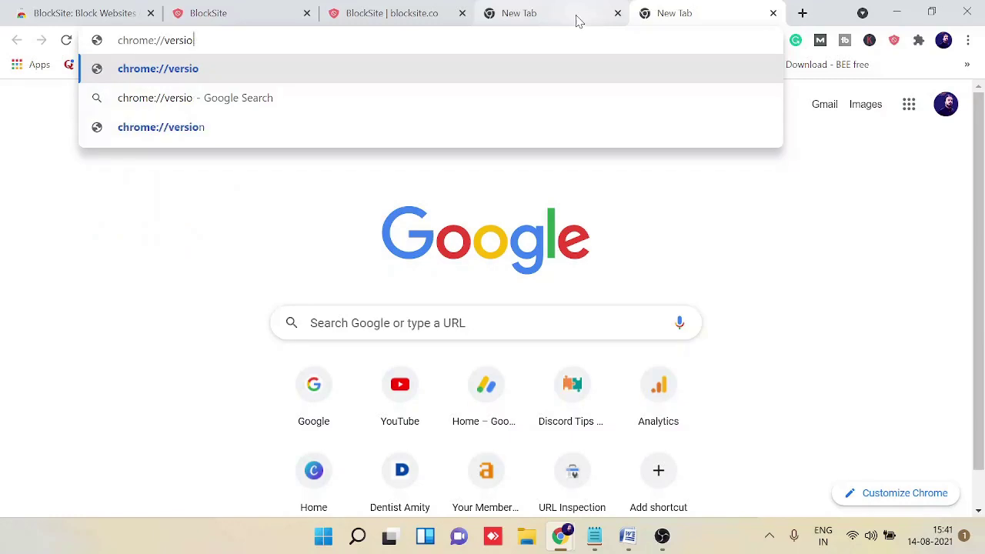
{"action": "key", "text": "BackSpace"}
{"action": "key", "text": "BackSpace"}
{"action": "key", "text": "BackSpace"}
{"action": "key", "text": "BackSpace"}
{"action": "key", "text": "BackSpace"}
{"action": "type", "text": "e"}
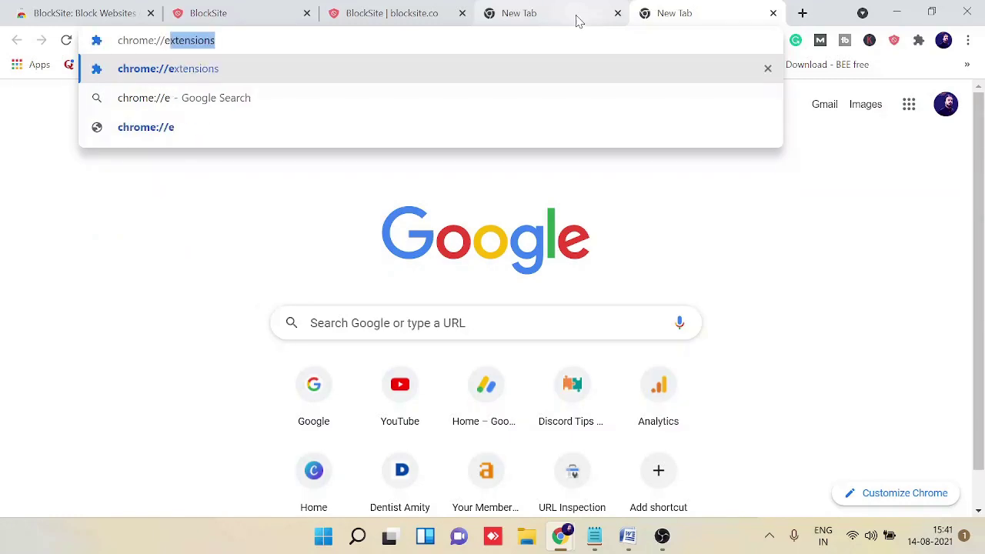
{"action": "key", "text": "Return"}
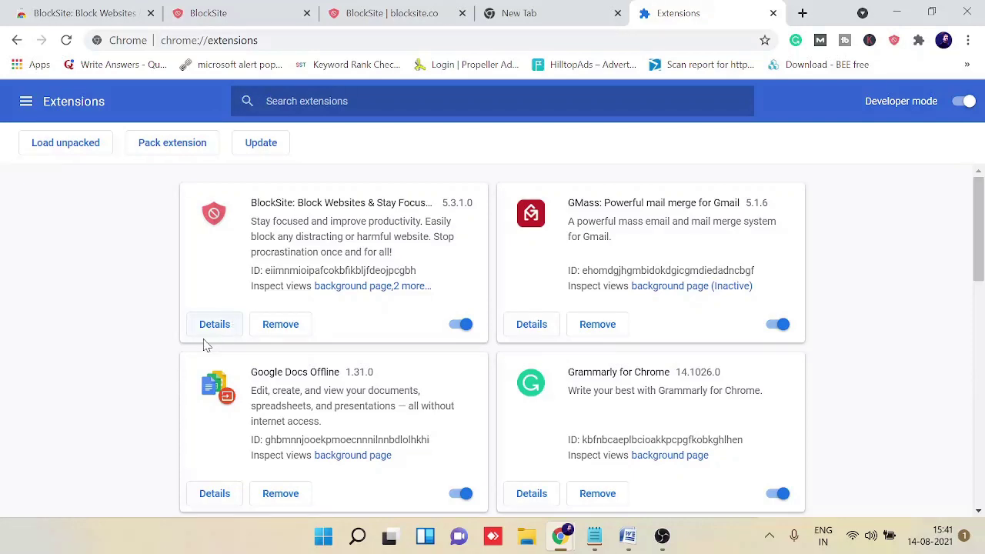
Check BlockSite's Details showing 'Allow in Incognito' off, then open a new Incognito window.
{"action": "double_click", "coordinate": [225, 331]}
{"action": "scroll", "coordinate": [390, 328], "scroll_direction": "down", "scroll_amount": 1}
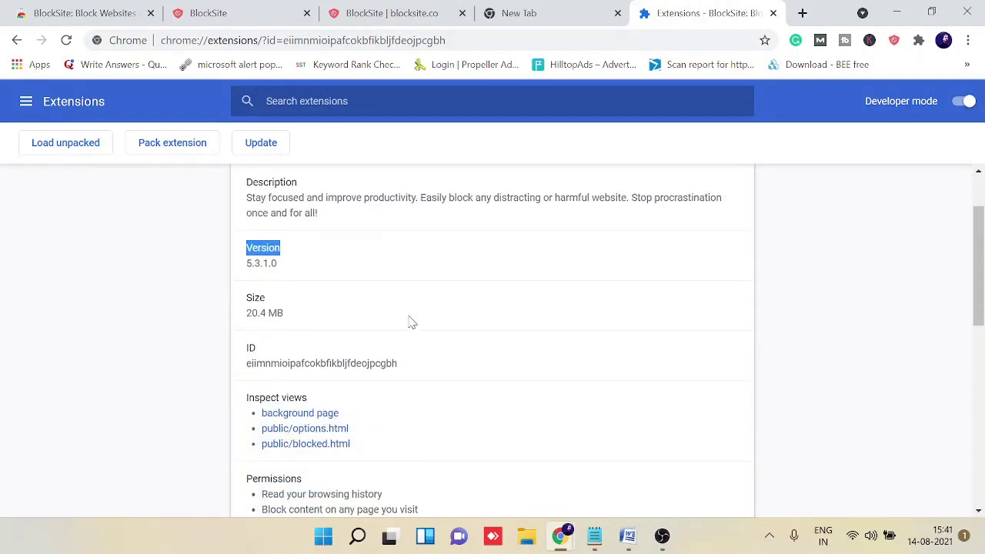
{"action": "scroll", "coordinate": [392, 327], "scroll_direction": "down", "scroll_amount": 1}
{"action": "scroll", "coordinate": [400, 324], "scroll_direction": "down", "scroll_amount": 2}
{"action": "scroll", "coordinate": [408, 323], "scroll_direction": "down", "scroll_amount": 1}
{"action": "scroll", "coordinate": [411, 322], "scroll_direction": "down", "scroll_amount": 1}
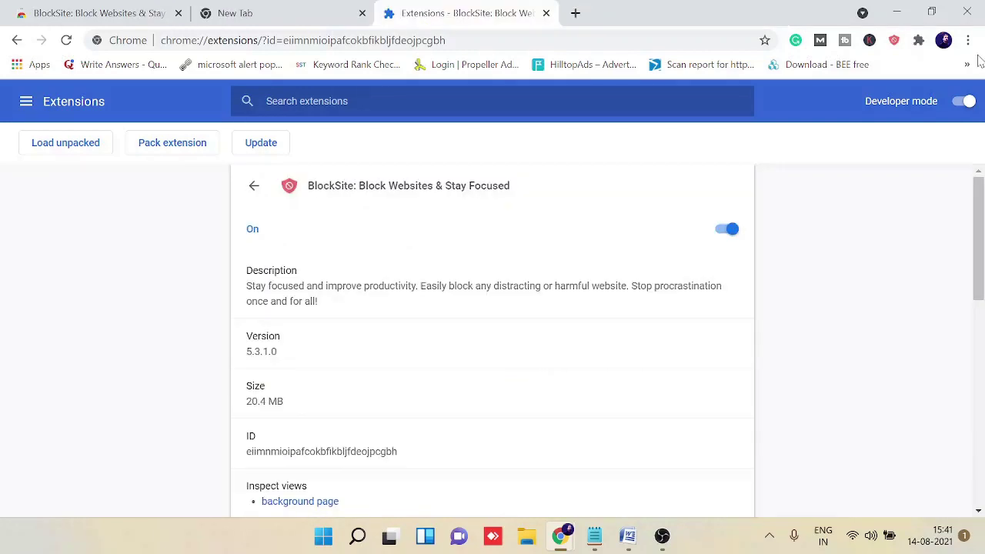
{"action": "left_click", "coordinate": [967, 40]}
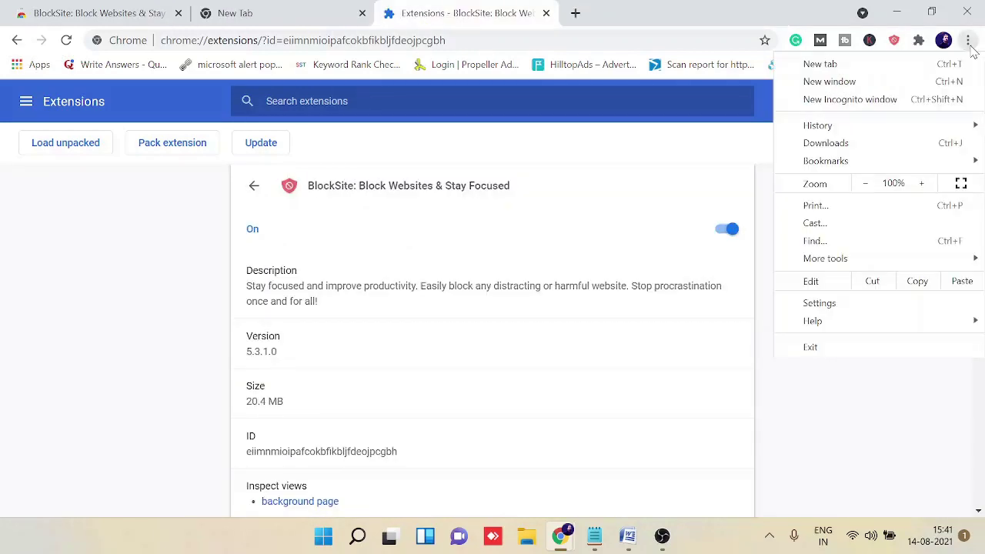
{"action": "left_click", "coordinate": [849, 99]}
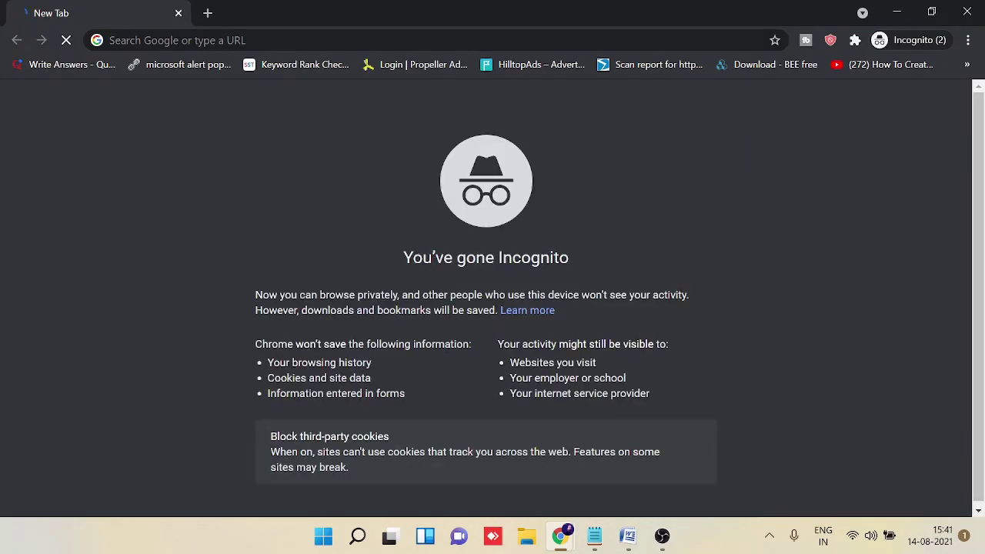
Load the pasted pewresearch.org online dating article in Incognito and zoom in on the result.
{"action": "left_click", "coordinate": [232, 40]}
{"action": "type", "text": "https://www.pewresearch.org/internet/2020/02/06/the-virtues-and-downsides-of-online-dating/"}
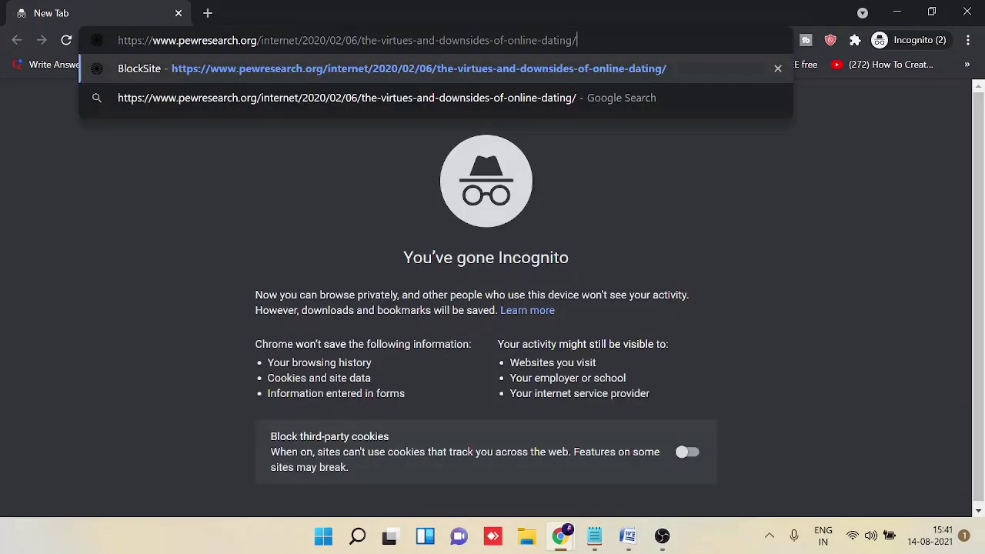
{"action": "key", "text": "Return"}
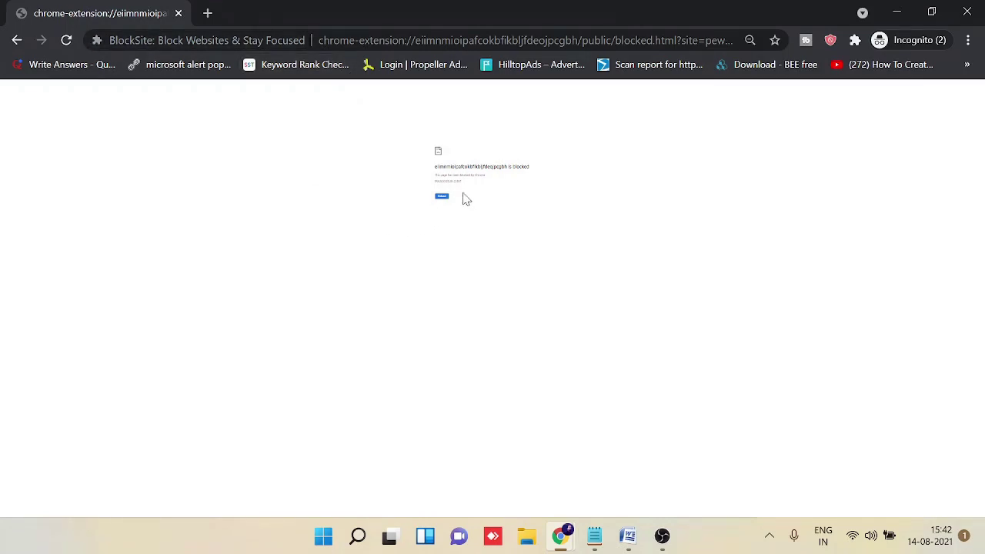
{"action": "key", "text": "ctrl+plus"}
{"action": "key", "text": "ctrl+plus"}
{"action": "key", "text": "ctrl+plus"}
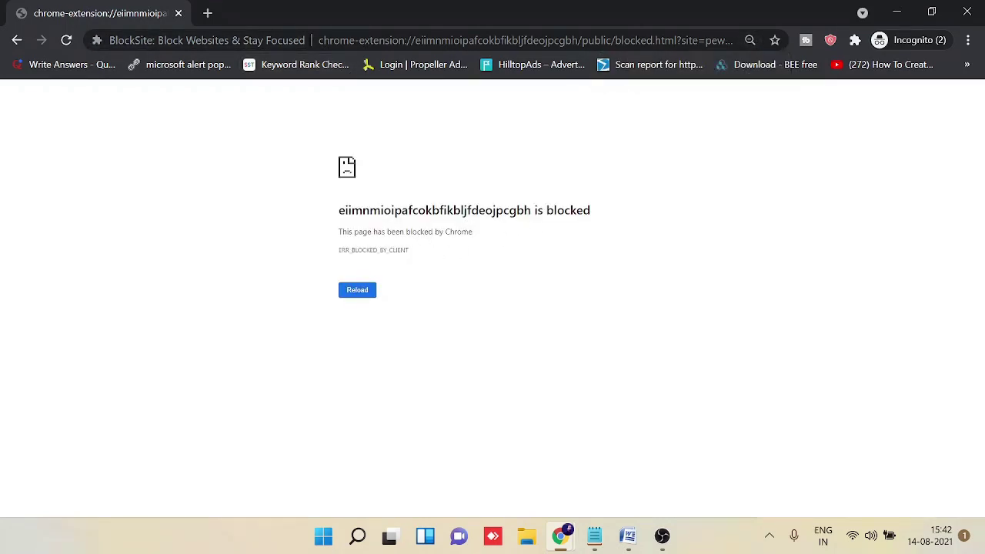
{"action": "left_click", "coordinate": [429, 46]}
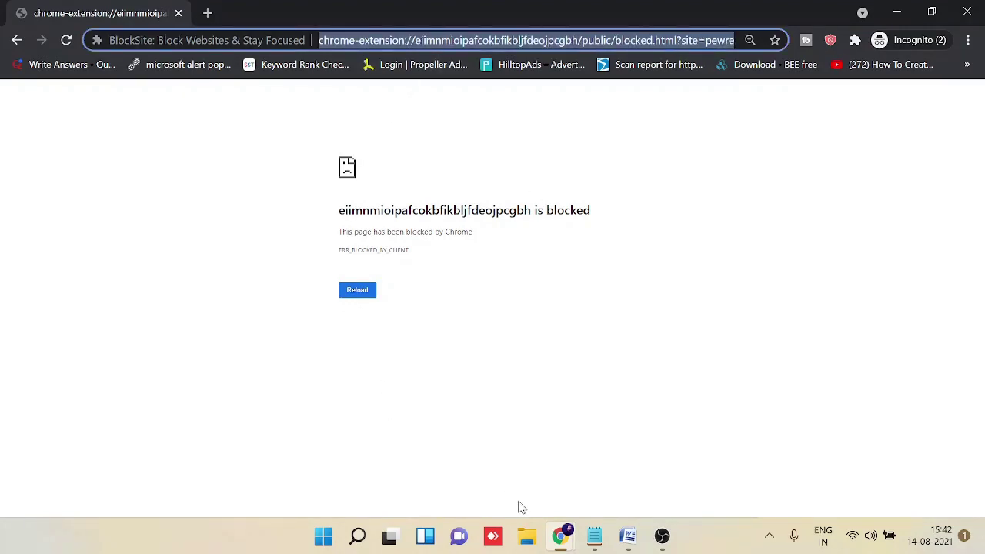
{"action": "left_click", "coordinate": [554, 538]}
Switch back to the Incognito window and reload the Pew online dating article URL.
{"action": "left_click", "coordinate": [646, 446]}
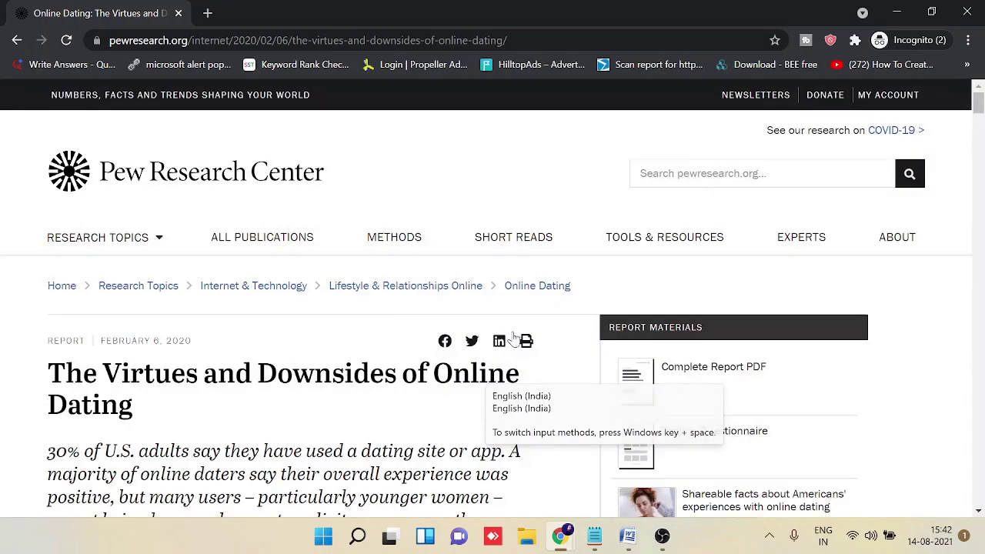
{"action": "left_click", "coordinate": [351, 48]}
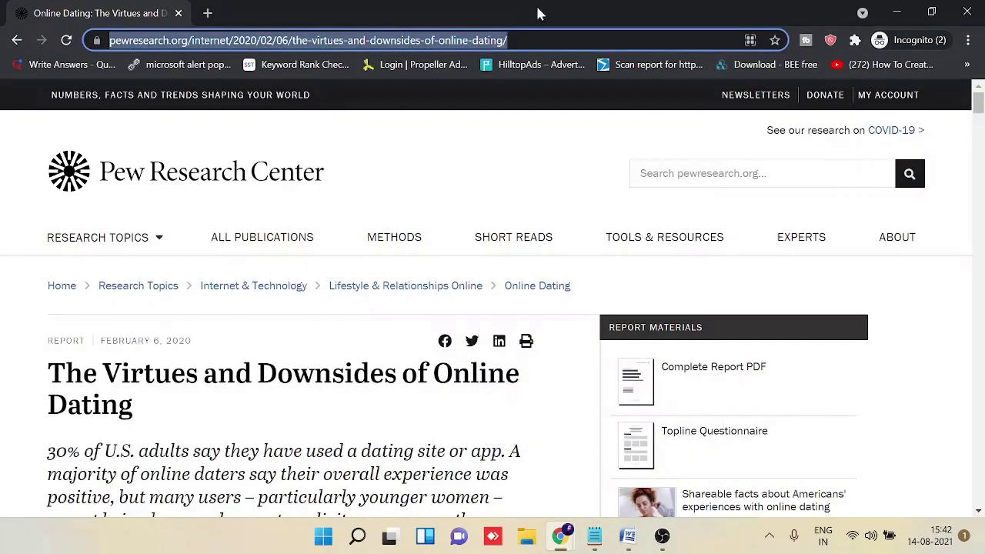
{"action": "key", "text": "Return"}
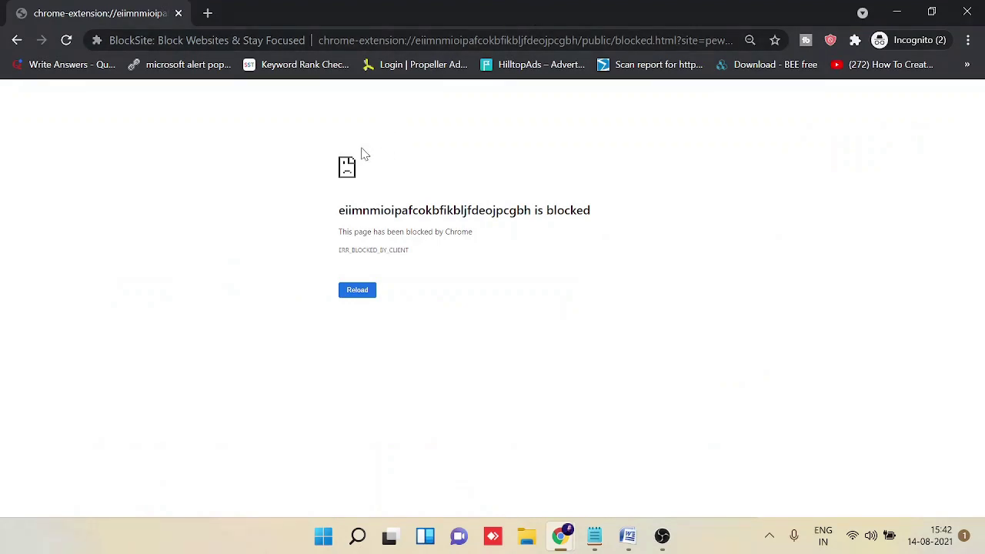